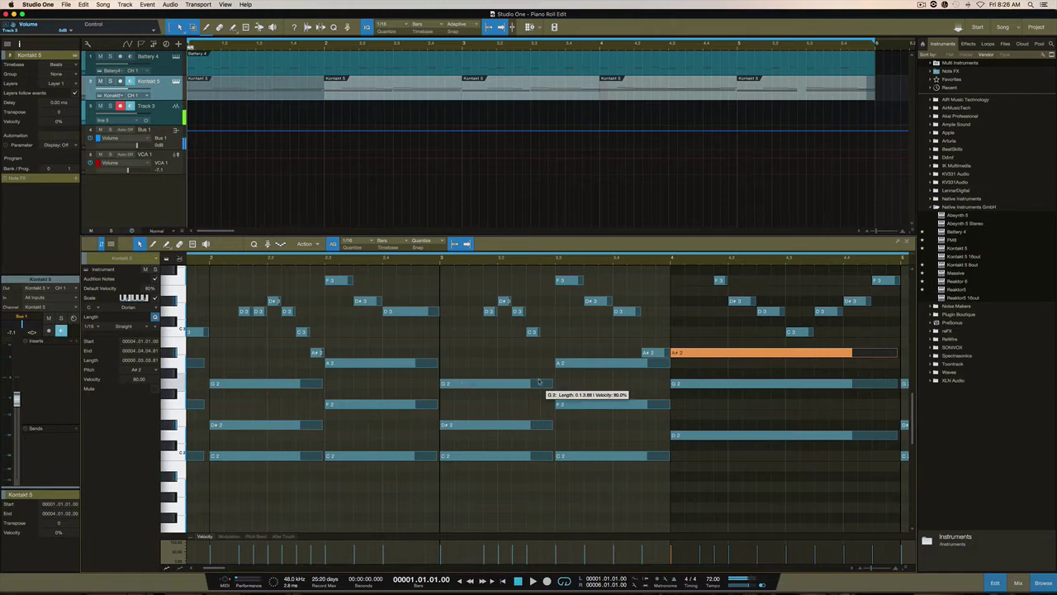
Step: Play the C Dorian chord progression in the Kontakt 5 part from the song start
key(space)
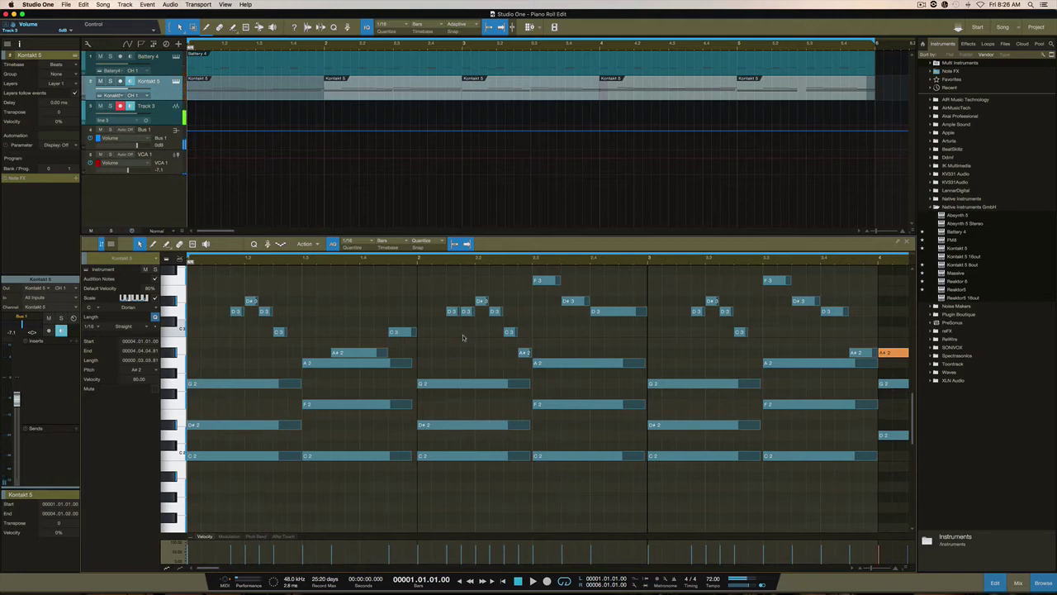
Step: Scroll the piano roll right until bar 4's long orange A#2 note is visible
scroll(627, 364, right, 2)
scroll(628, 363, right, 5)
scroll(628, 363, right, 3)
scroll(628, 363, right, 5)
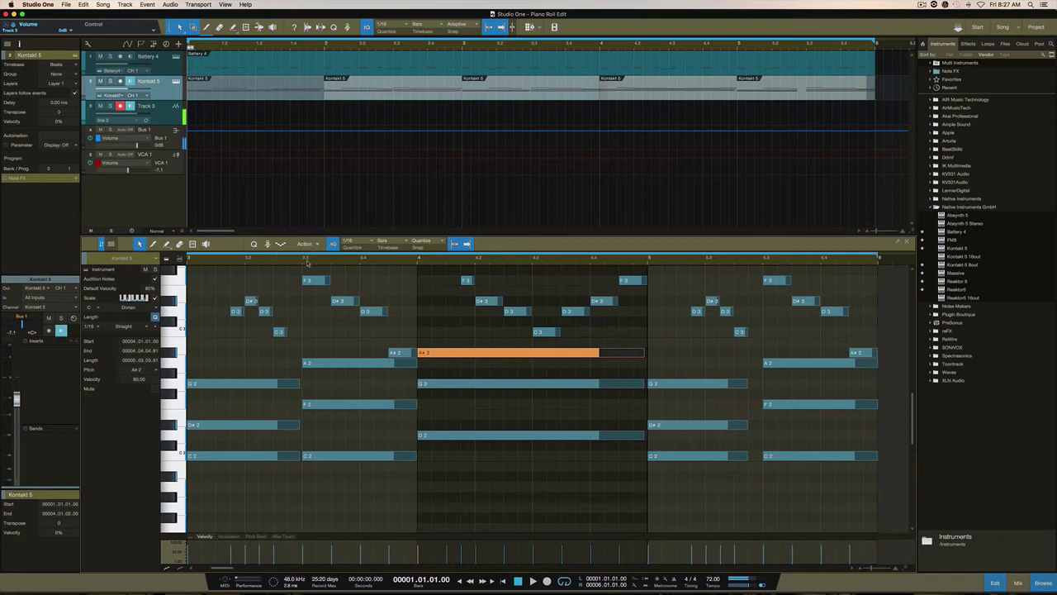
Step: Audition the chords from bar 3.3, disable Scale, and raise bar 4's A#2 note to B2
click(304, 260)
key(space)
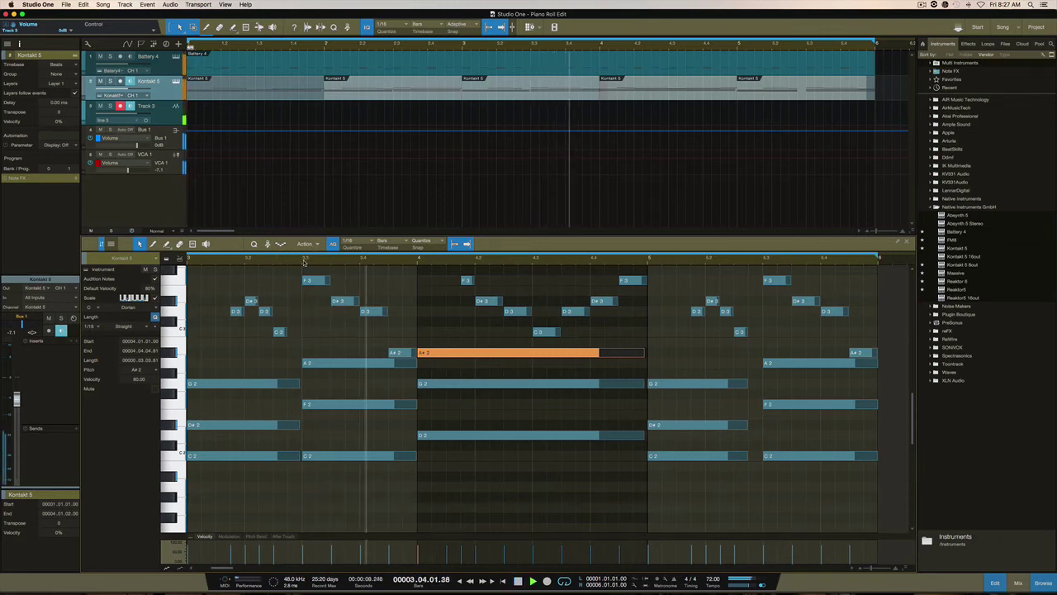
key(space)
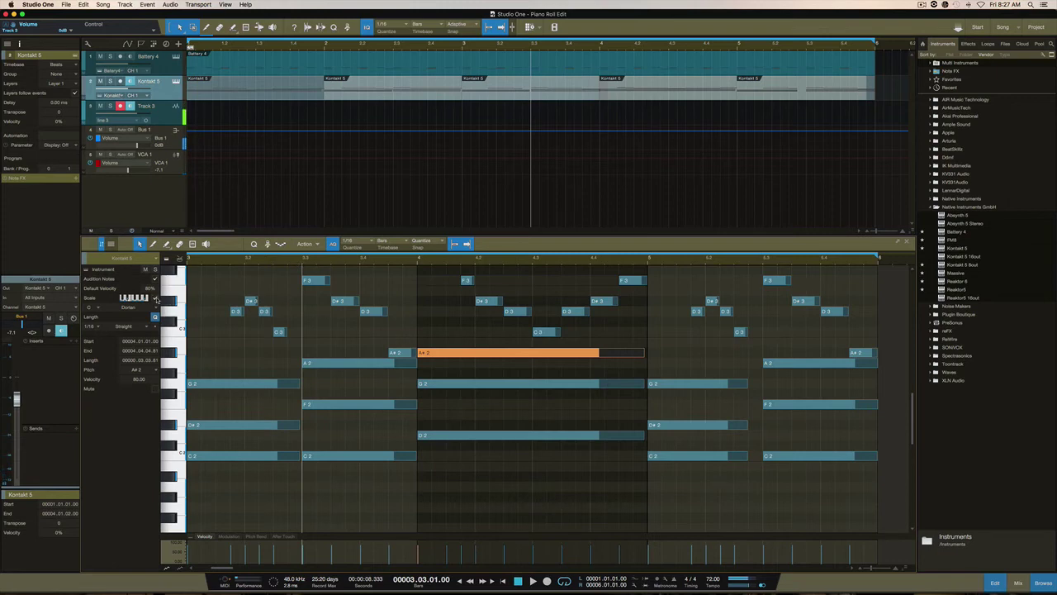
click(155, 299)
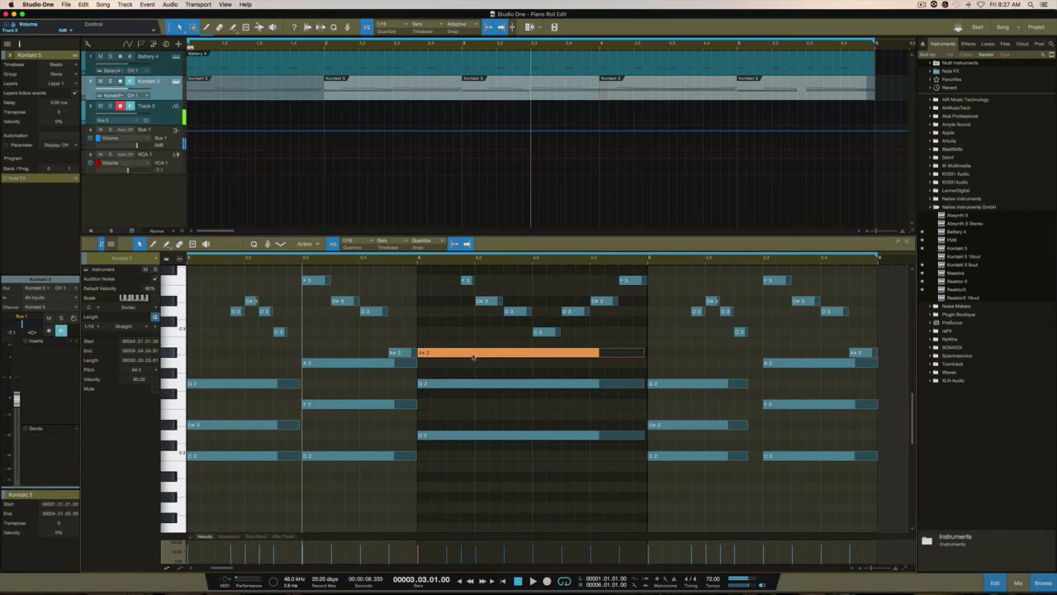
mouse_move(473, 354)
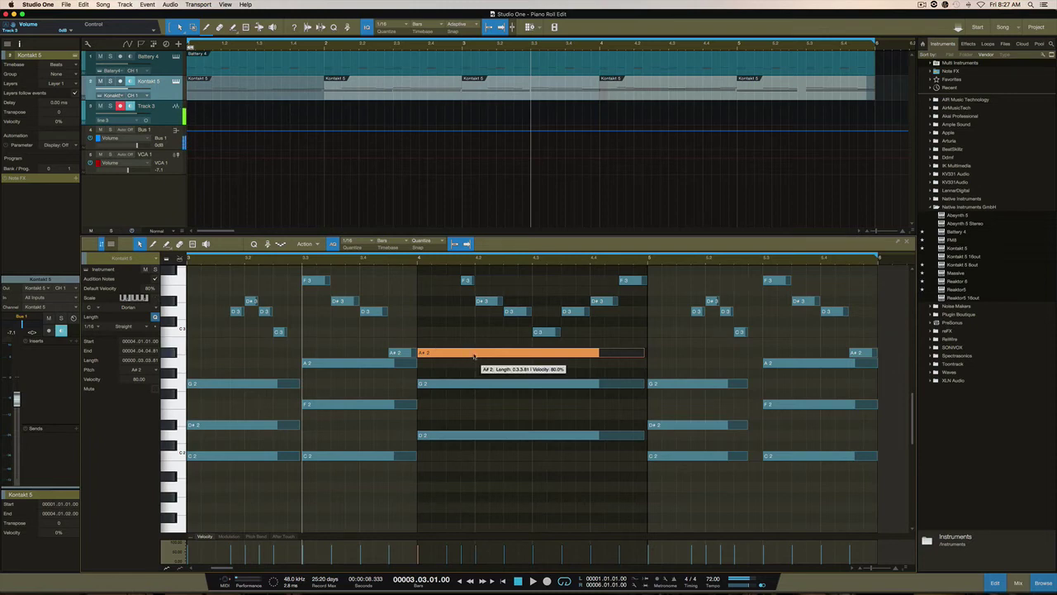
drag(474, 355, 474, 344)
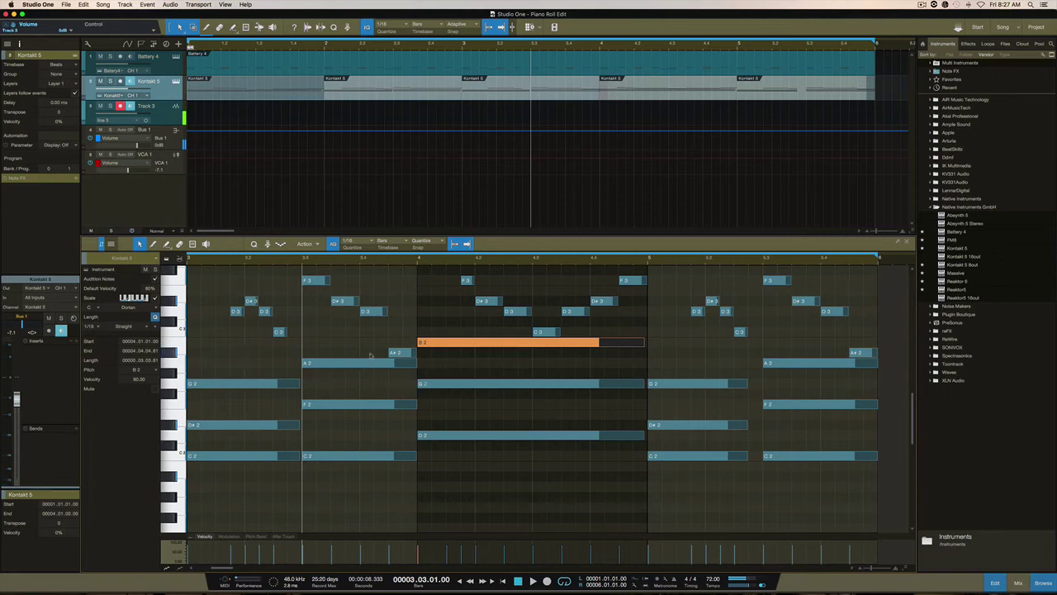
mouse_move(370, 311)
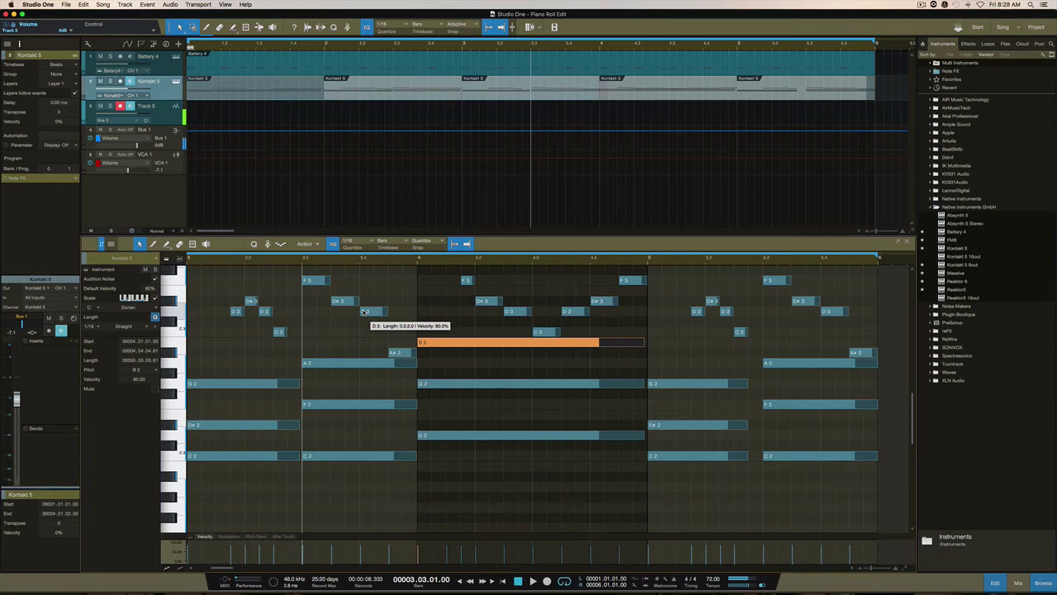
key(space)
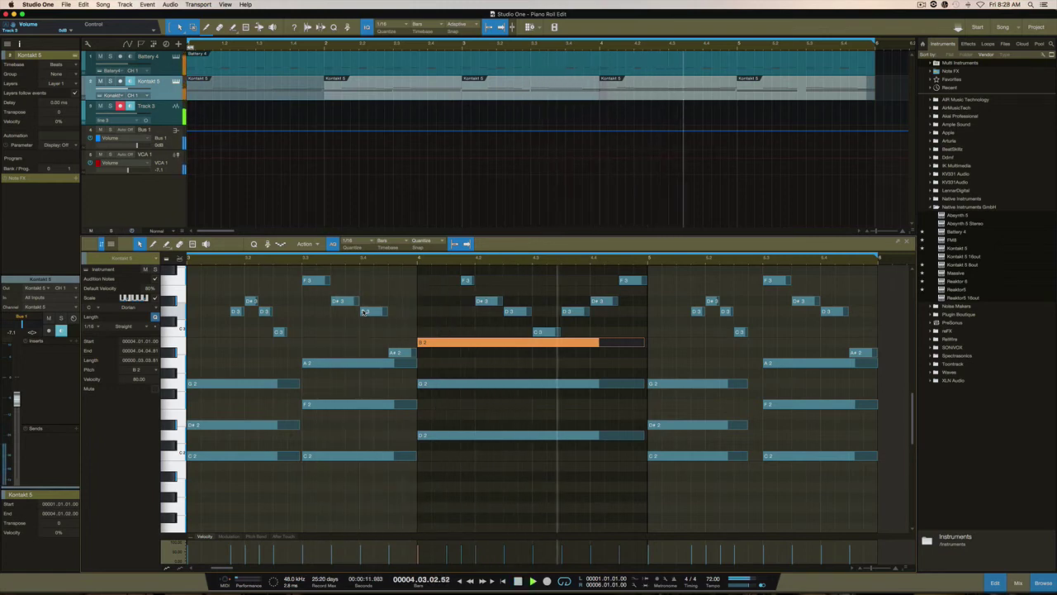
key(space)
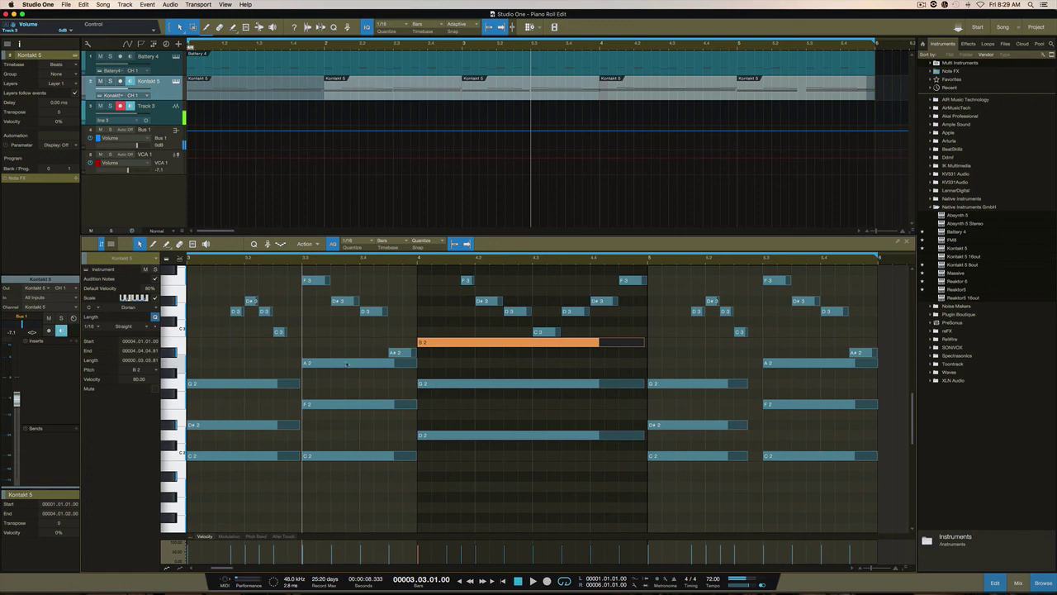
scroll(347, 364, left, 3)
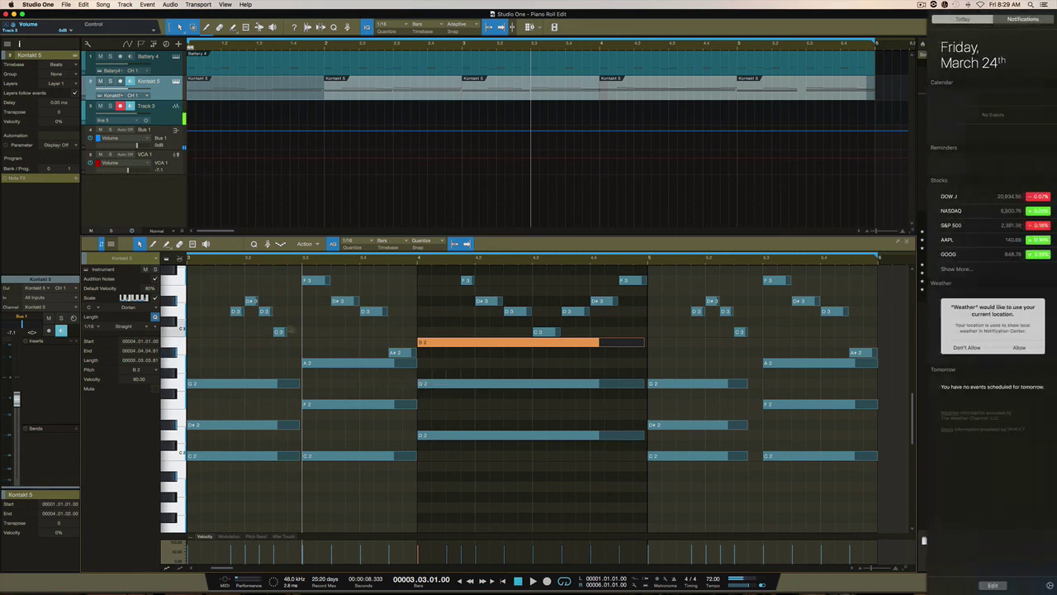